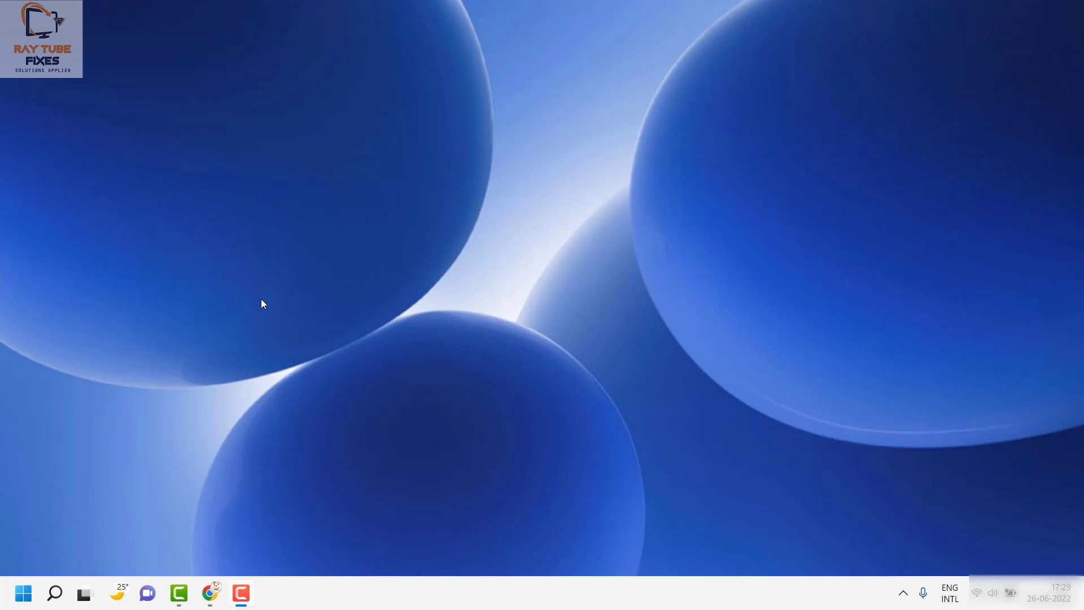
Open Task Manager with Ctrl+Shift+Esc and show the Details process list
{"action": "key", "text": "ctrl+shift+Escape"}
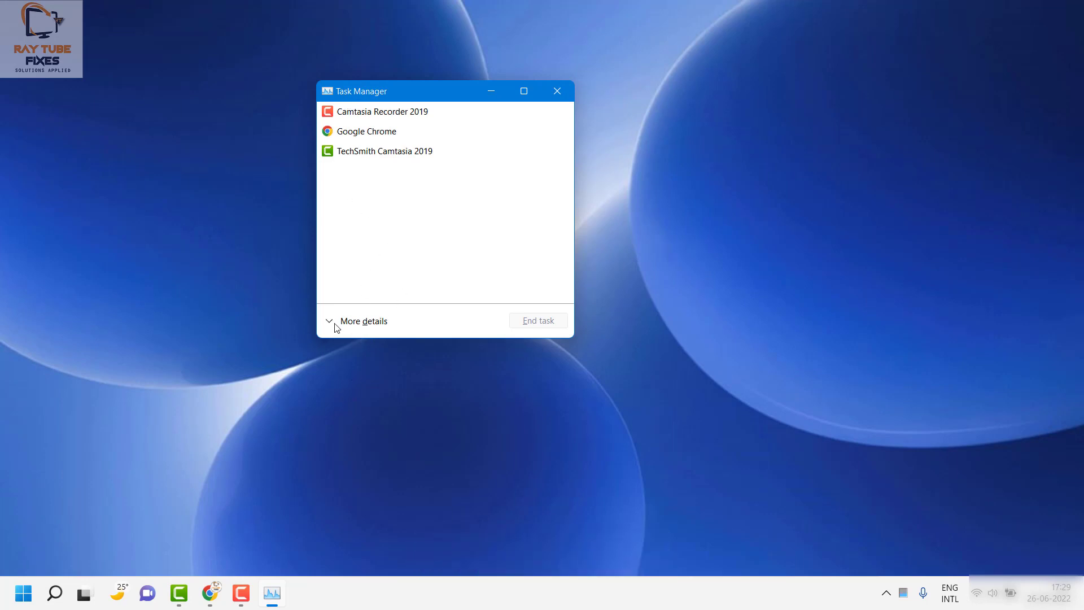
{"action": "left_click", "coordinate": [337, 328]}
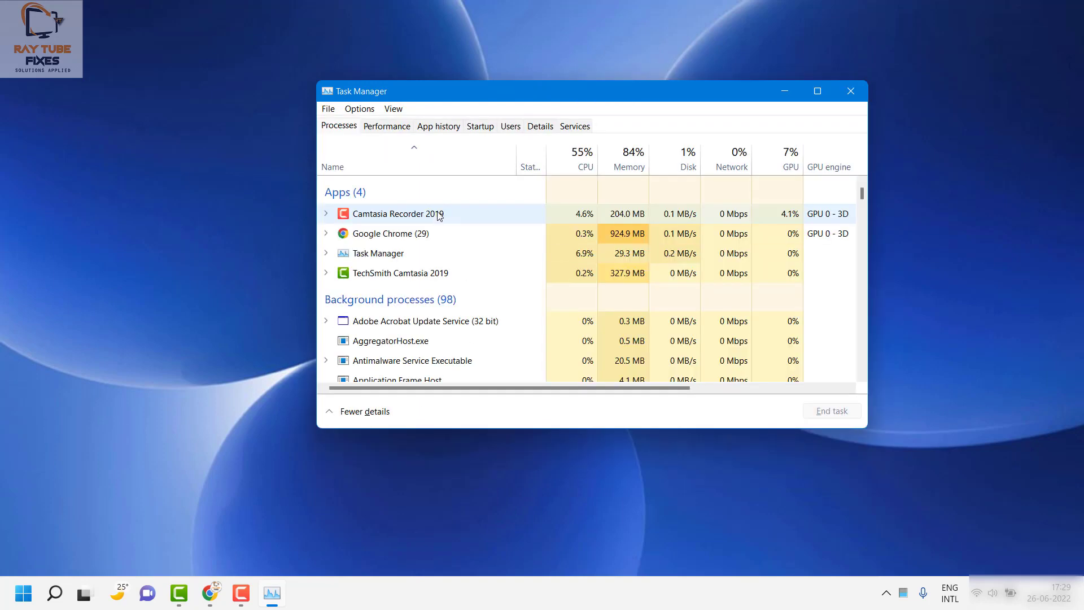
{"action": "left_click", "coordinate": [535, 130]}
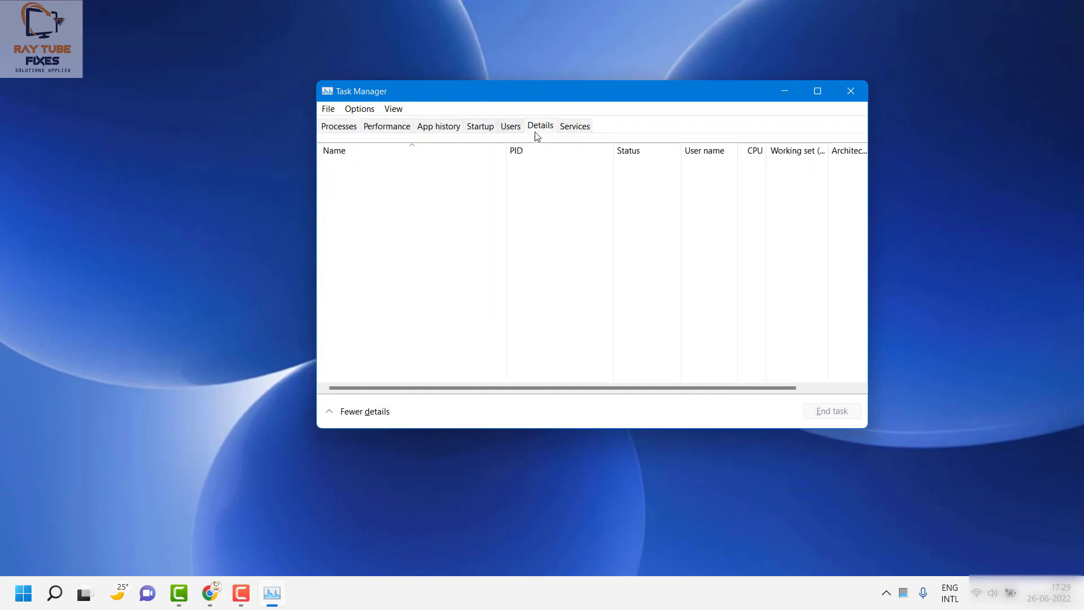
End SearchHost.exe, then SearchIndexer.exe, confirming End process for each
{"action": "left_click", "coordinate": [408, 191]}
{"action": "type", "text": "s"}
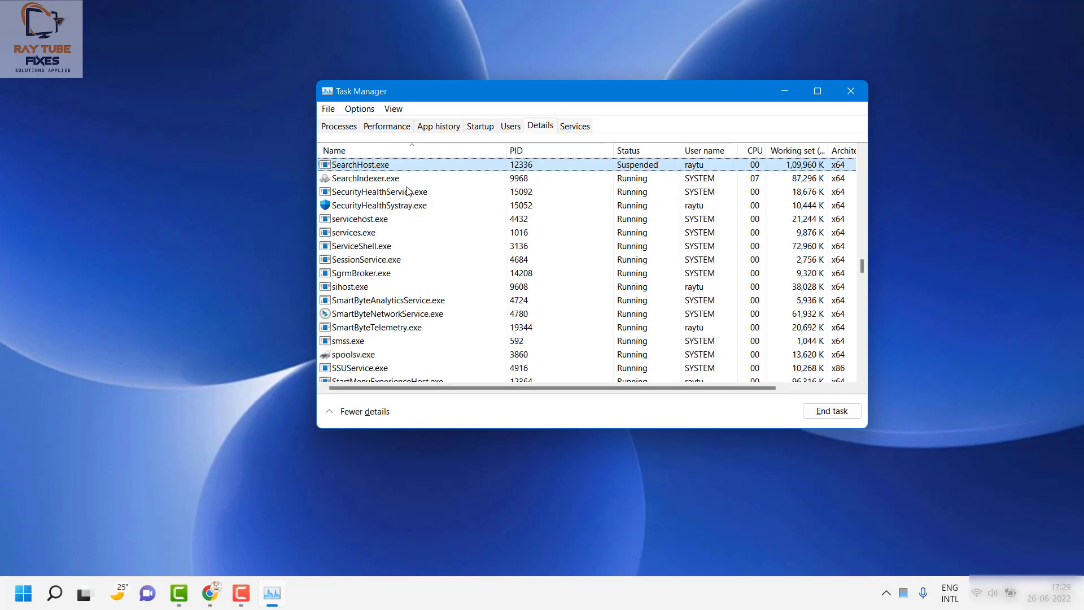
{"action": "type", "text": "ersea"}
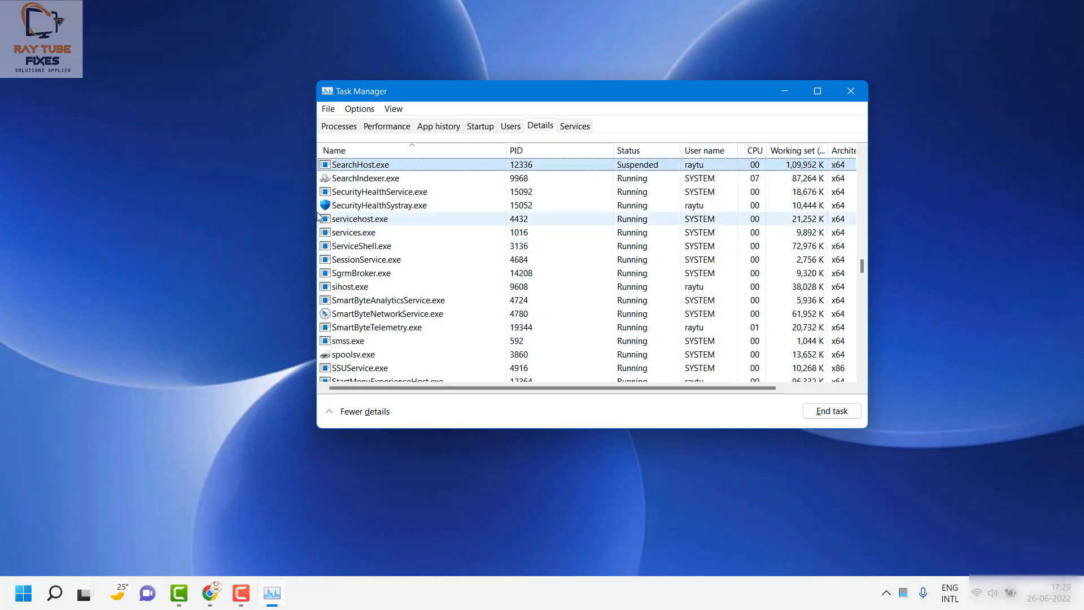
{"action": "right_click", "coordinate": [358, 168]}
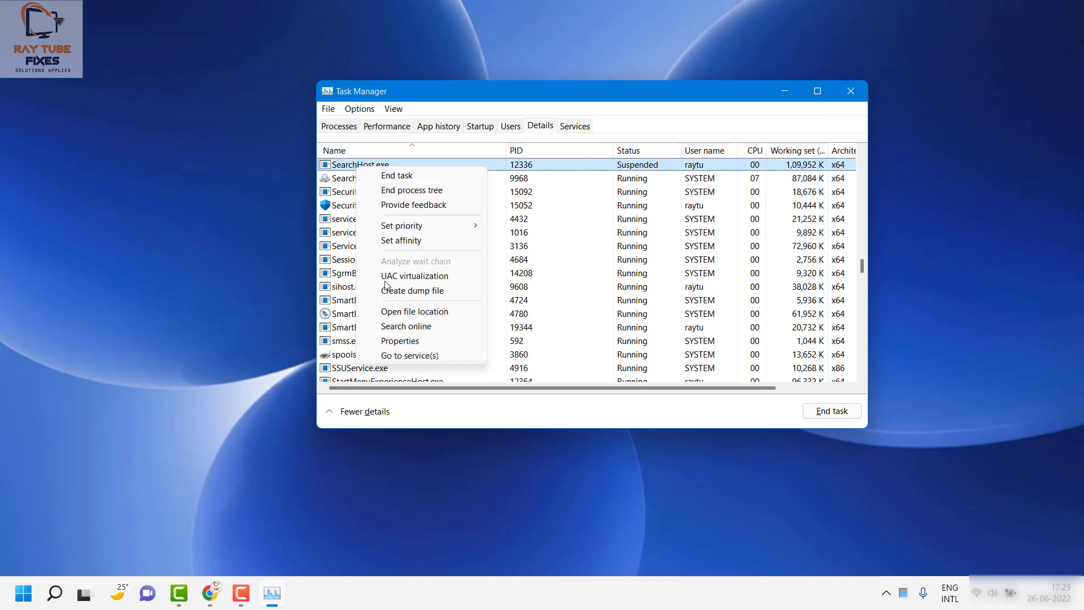
{"action": "left_click", "coordinate": [397, 176]}
{"action": "left_click", "coordinate": [556, 320]}
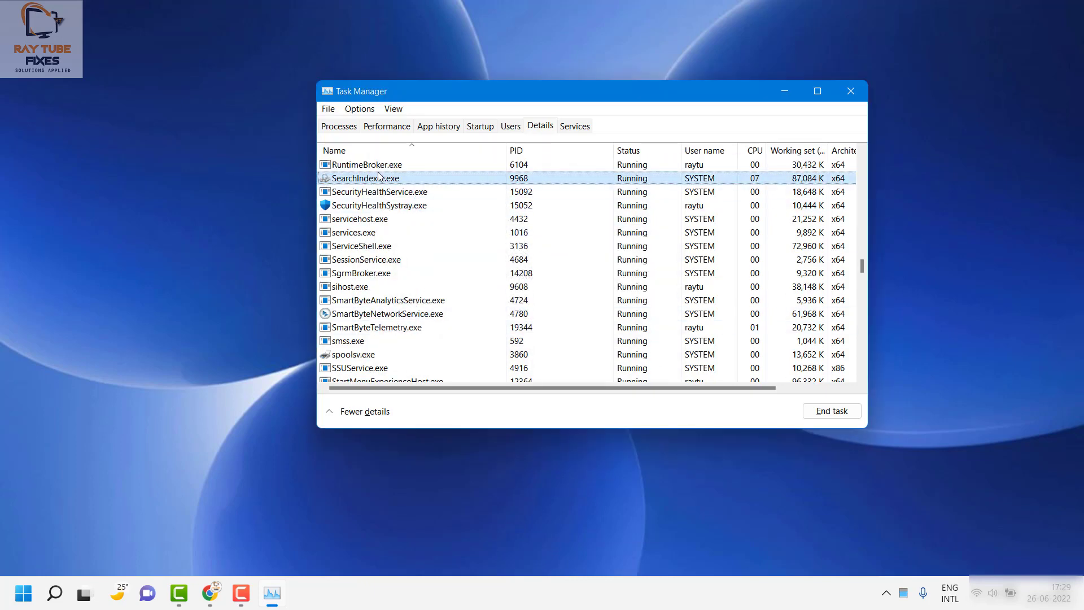
{"action": "key", "text": "Delete"}
{"action": "key", "text": "Return"}
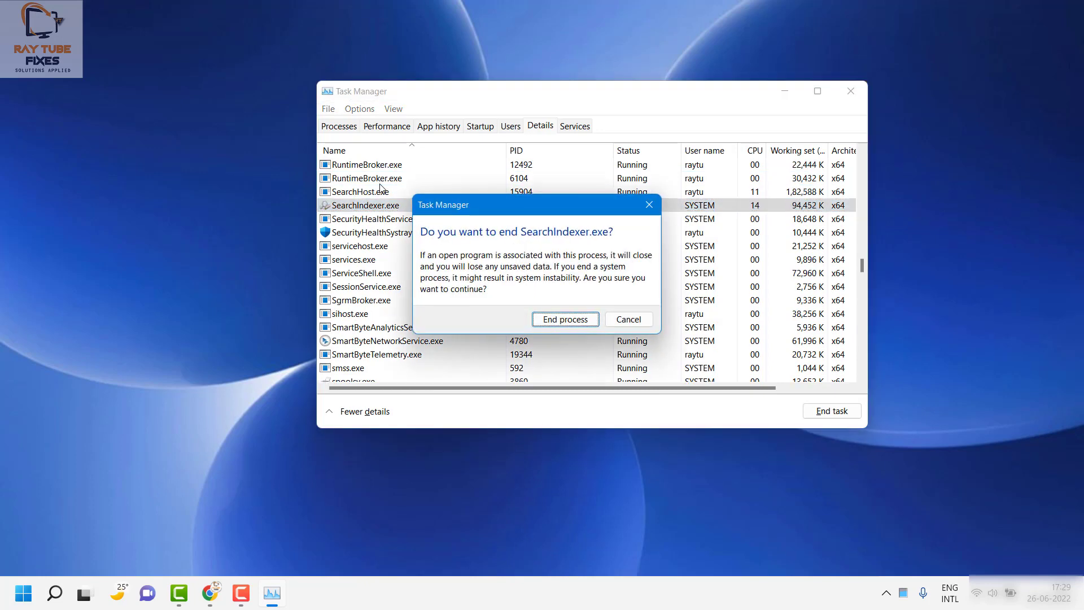
Close Task Manager, run Check for updates on the Windows Update page, then close Settings
{"action": "left_click", "coordinate": [851, 91]}
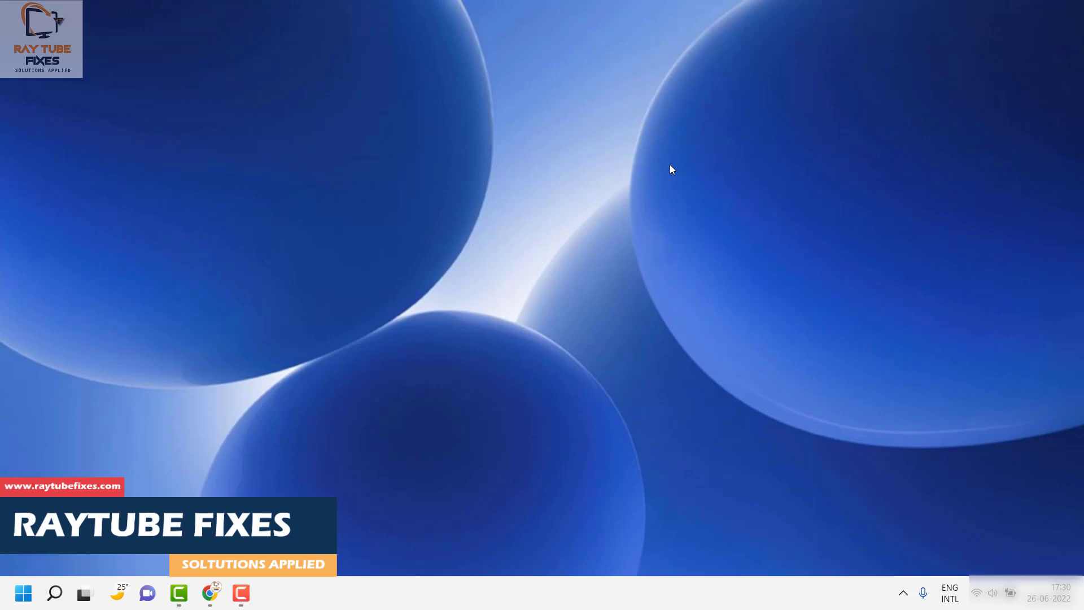
{"action": "left_click", "coordinate": [23, 593]}
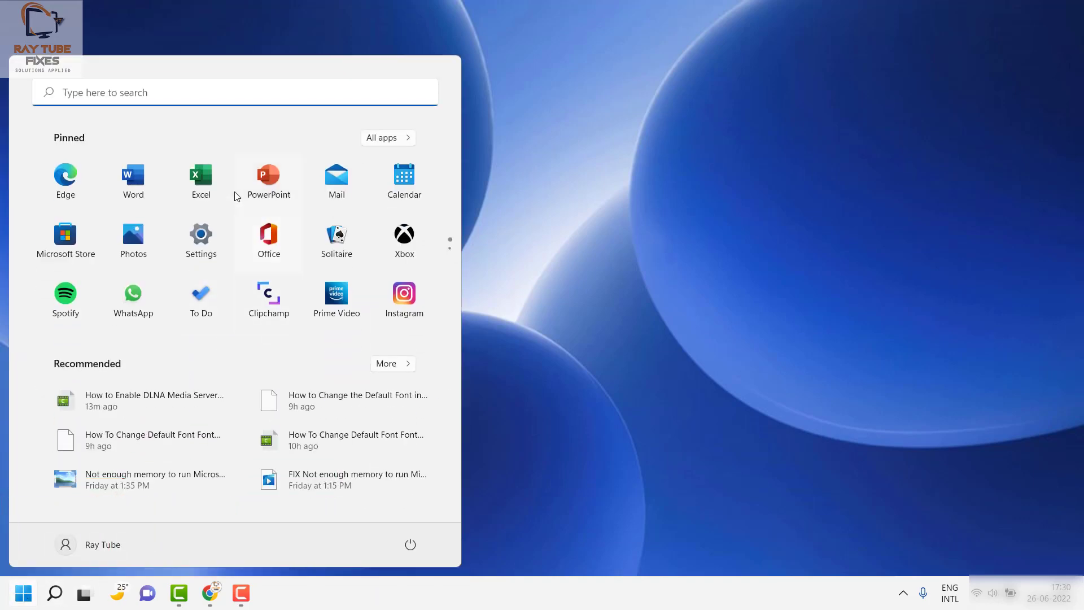
{"action": "left_click", "coordinate": [202, 236]}
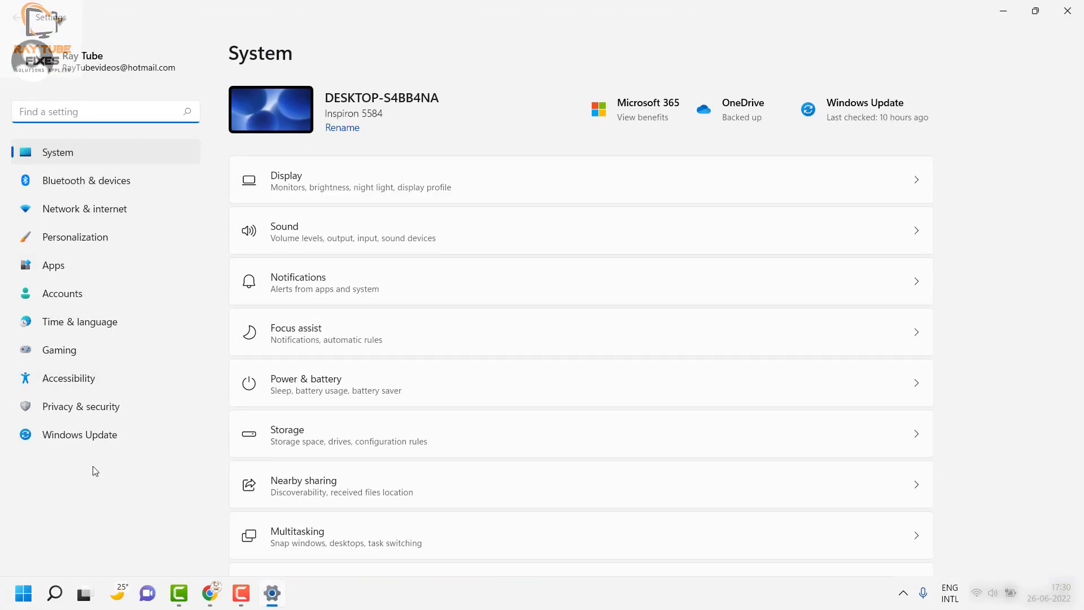
{"action": "left_click", "coordinate": [85, 436]}
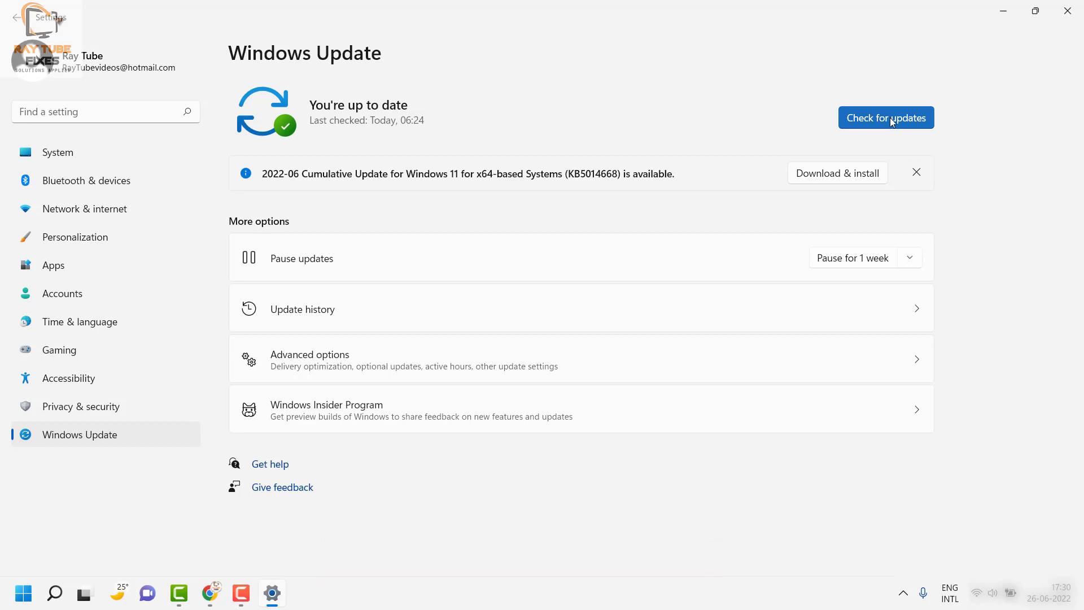
{"action": "left_click", "coordinate": [889, 117]}
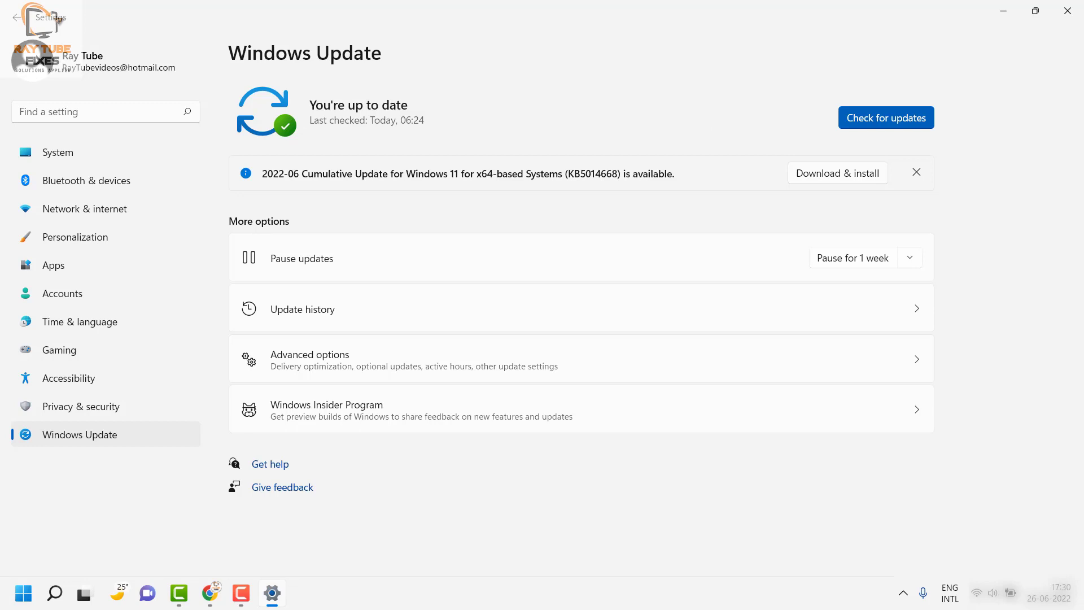
{"action": "left_click", "coordinate": [1068, 10]}
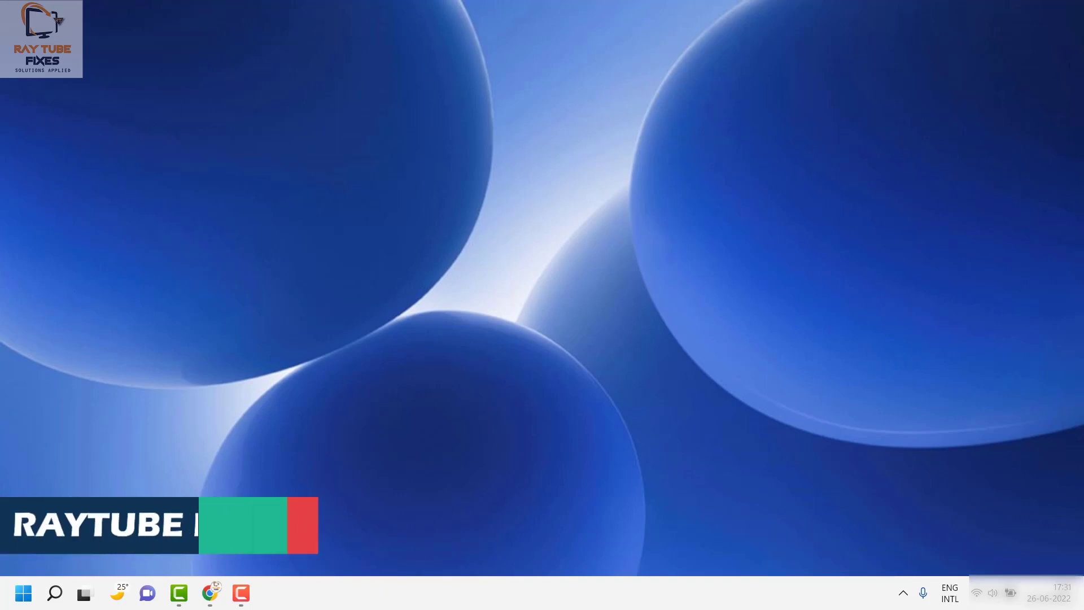
Go to System > Troubleshoot > Other troubleshooters and run Search and Indexing
{"action": "key", "text": "super"}
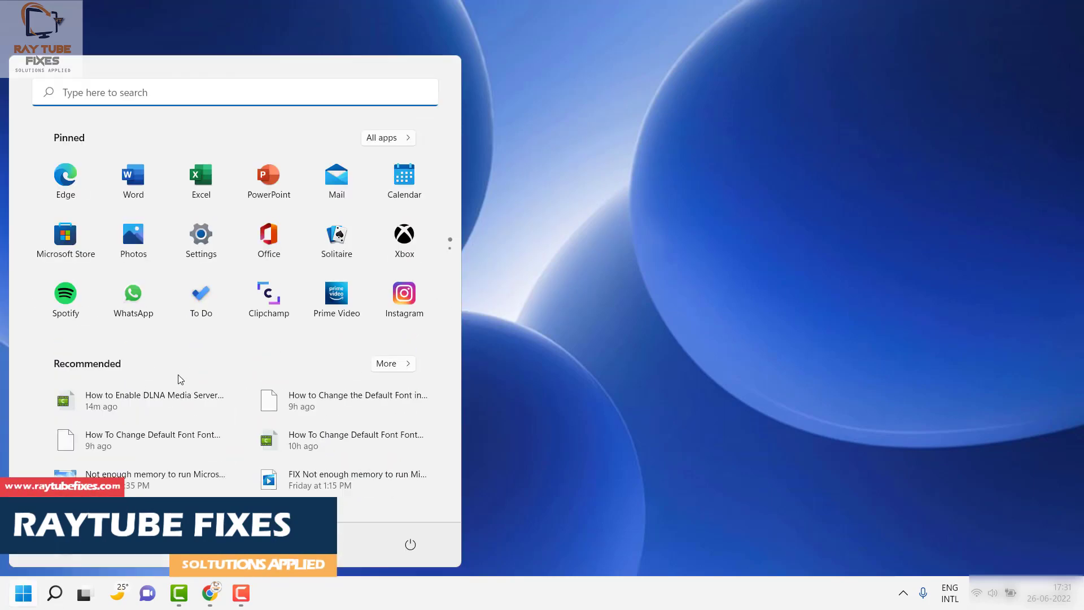
{"action": "left_click", "coordinate": [212, 256]}
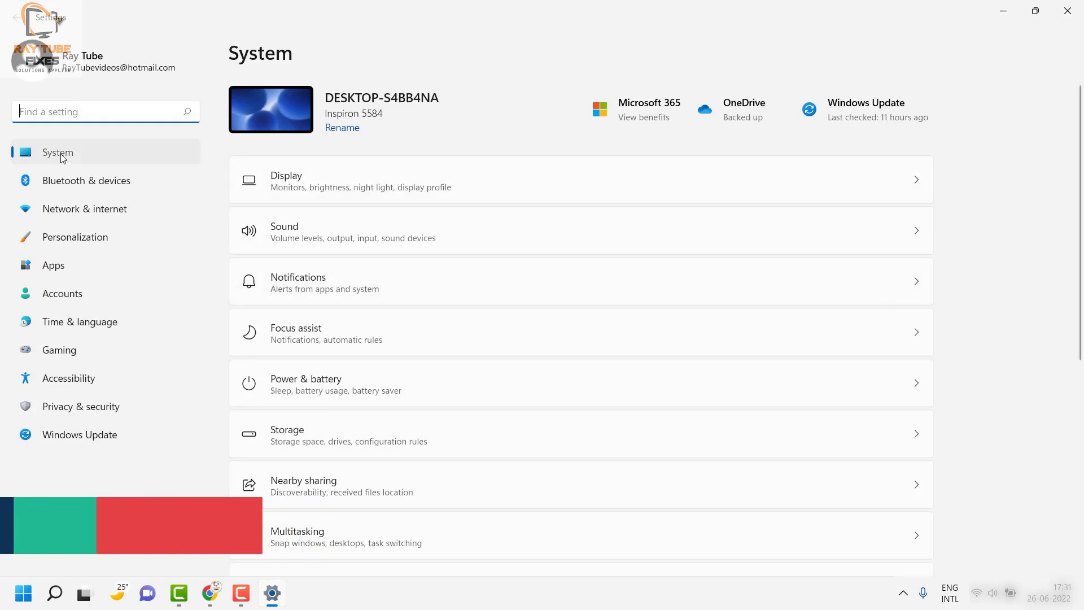
{"action": "scroll", "coordinate": [509, 411], "scroll_direction": "down", "scroll_amount": 3}
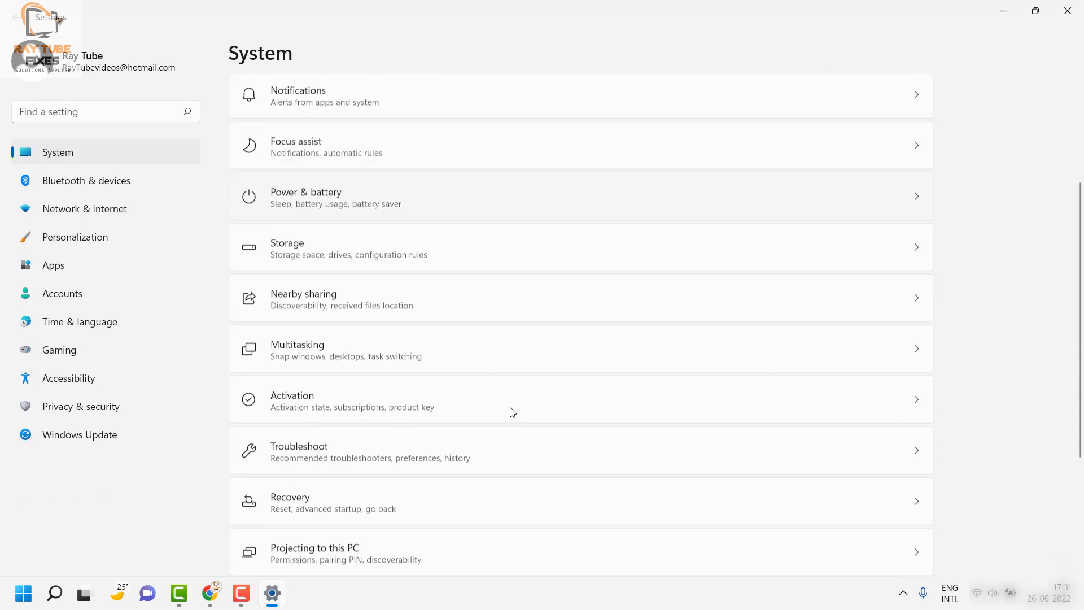
{"action": "left_click", "coordinate": [373, 411]}
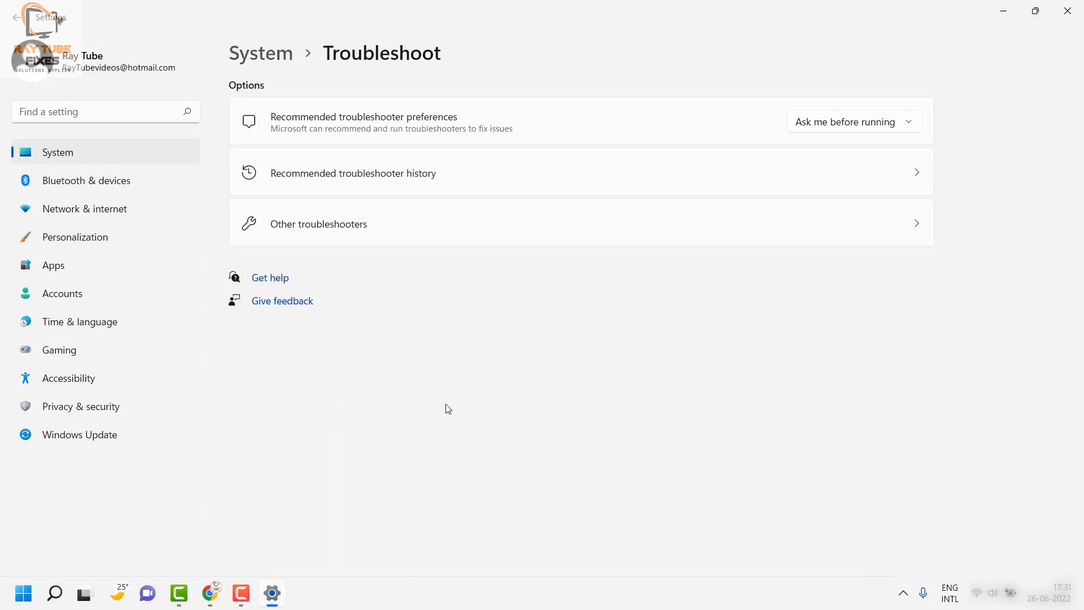
{"action": "left_click", "coordinate": [338, 233]}
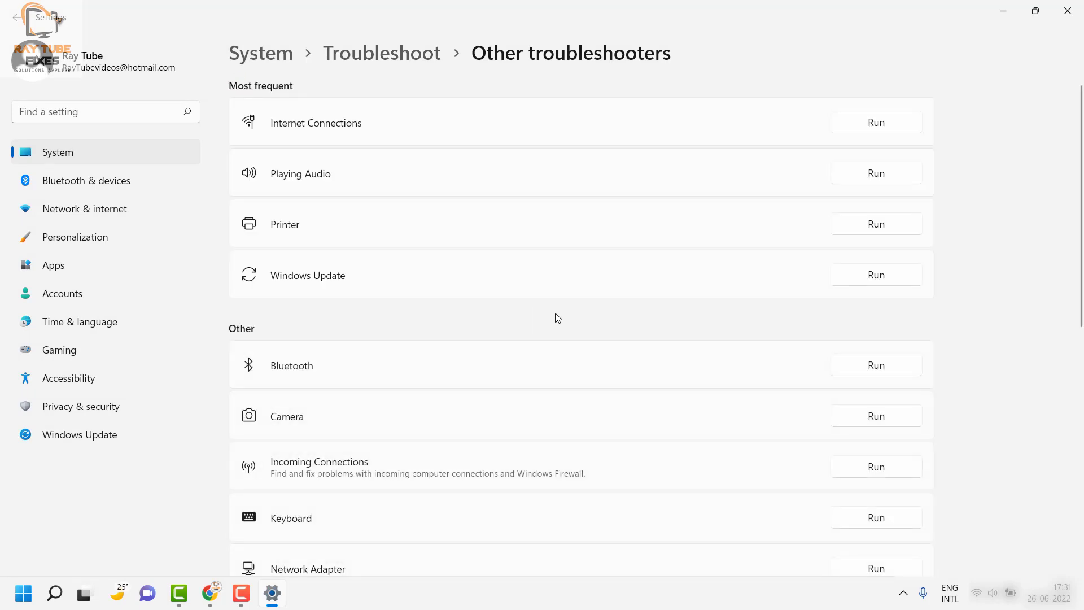
{"action": "scroll", "coordinate": [555, 314], "scroll_direction": "down", "scroll_amount": 4}
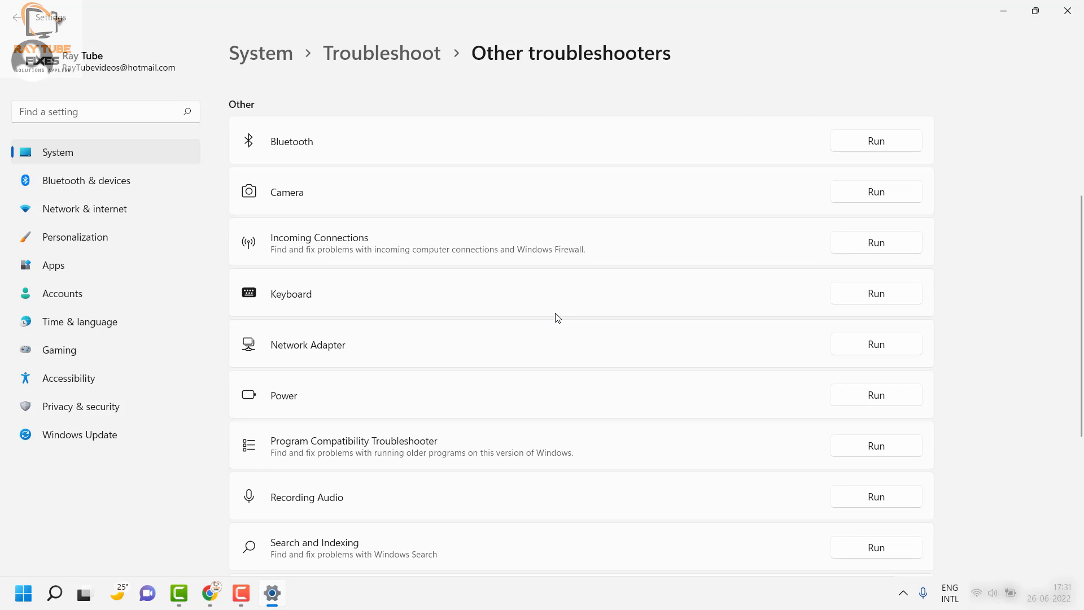
{"action": "scroll", "coordinate": [557, 317], "scroll_direction": "down", "scroll_amount": 5}
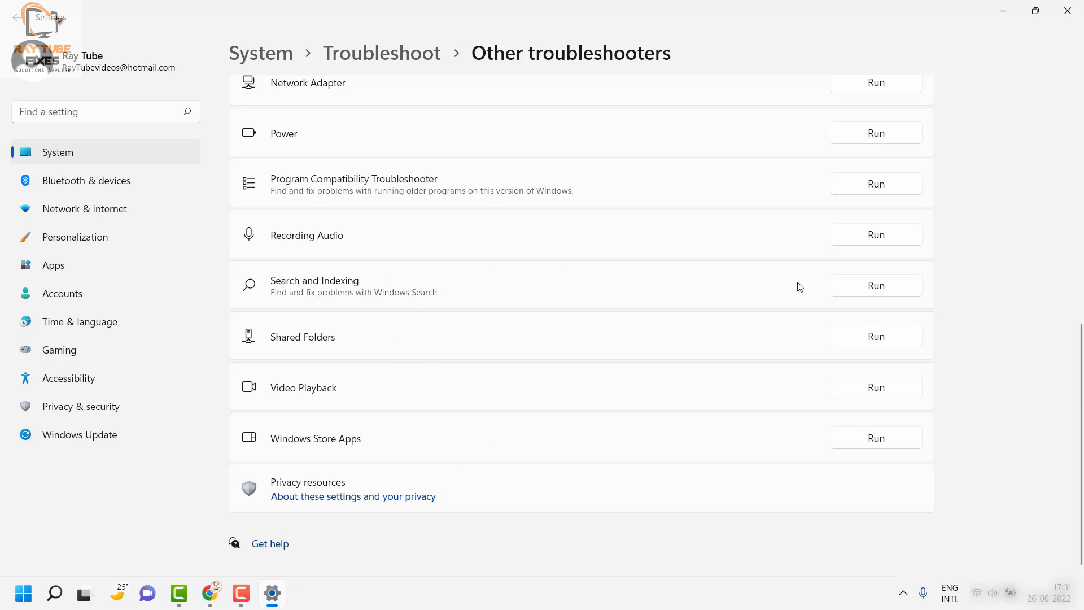
{"action": "left_click", "coordinate": [862, 285]}
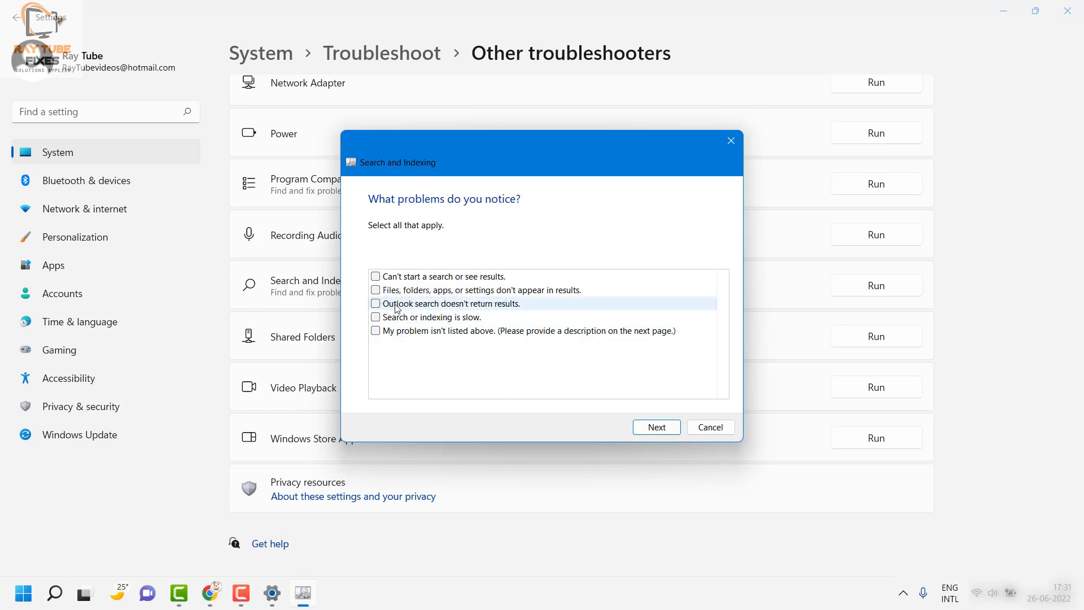
Report 'Can't start a search or see results', finish the troubleshooter, and close Settings
{"action": "left_click", "coordinate": [376, 277]}
{"action": "left_click", "coordinate": [674, 426]}
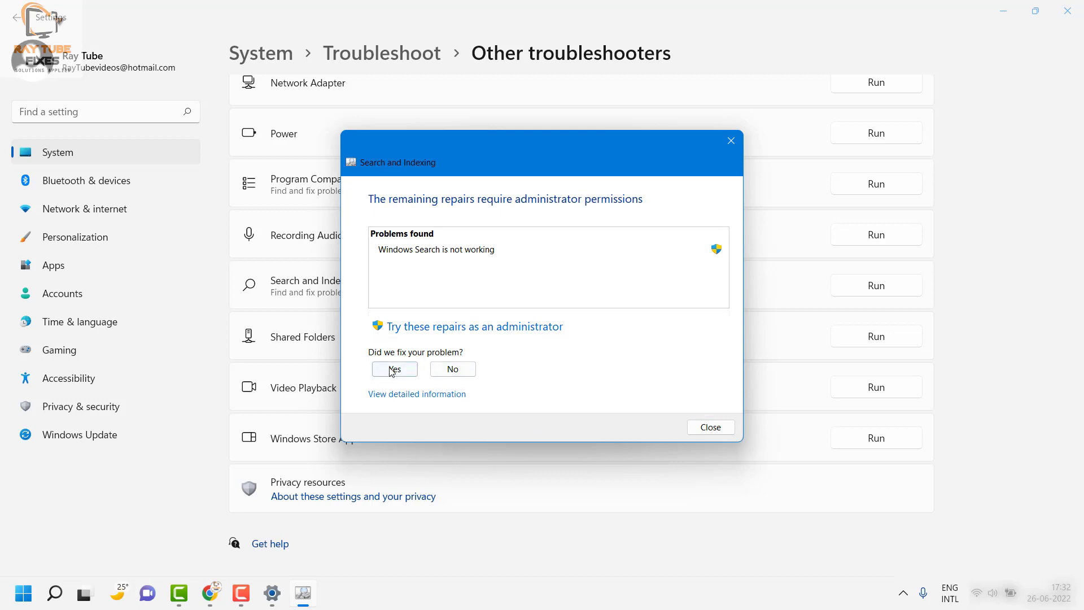
{"action": "left_click", "coordinate": [710, 427]}
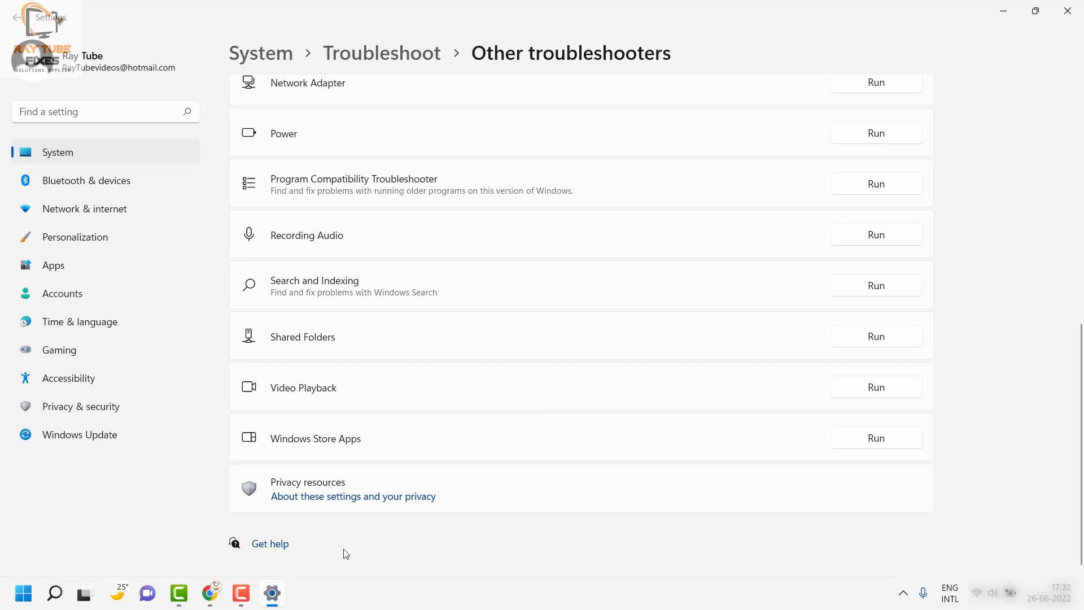
{"action": "left_click", "coordinate": [1067, 10]}
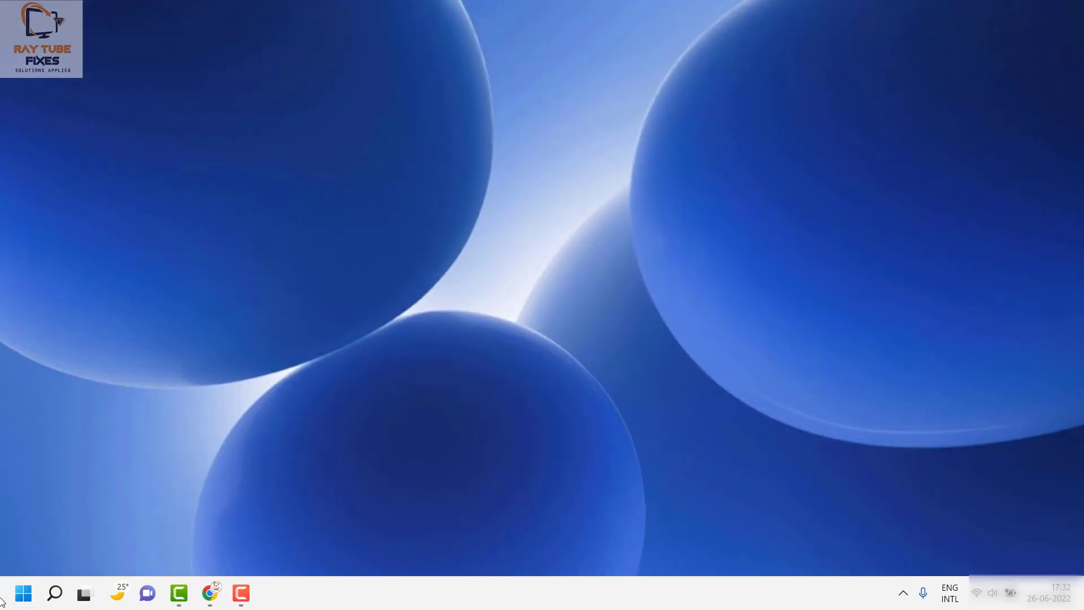
Under Privacy & security > Searching Windows, set Find my files to Enhanced
{"action": "left_click", "coordinate": [21, 592]}
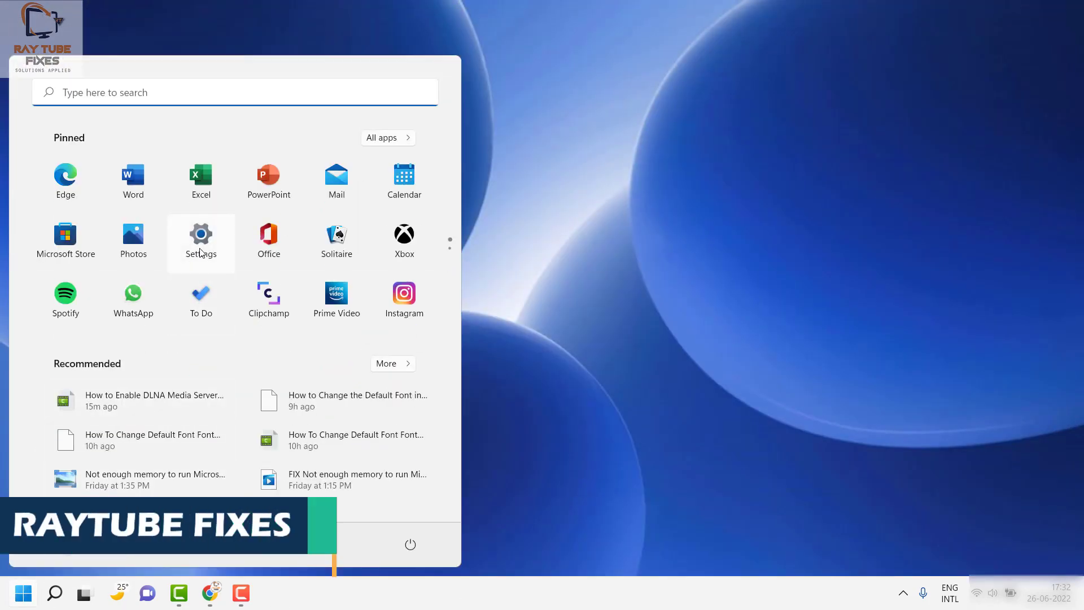
{"action": "left_click", "coordinate": [200, 248]}
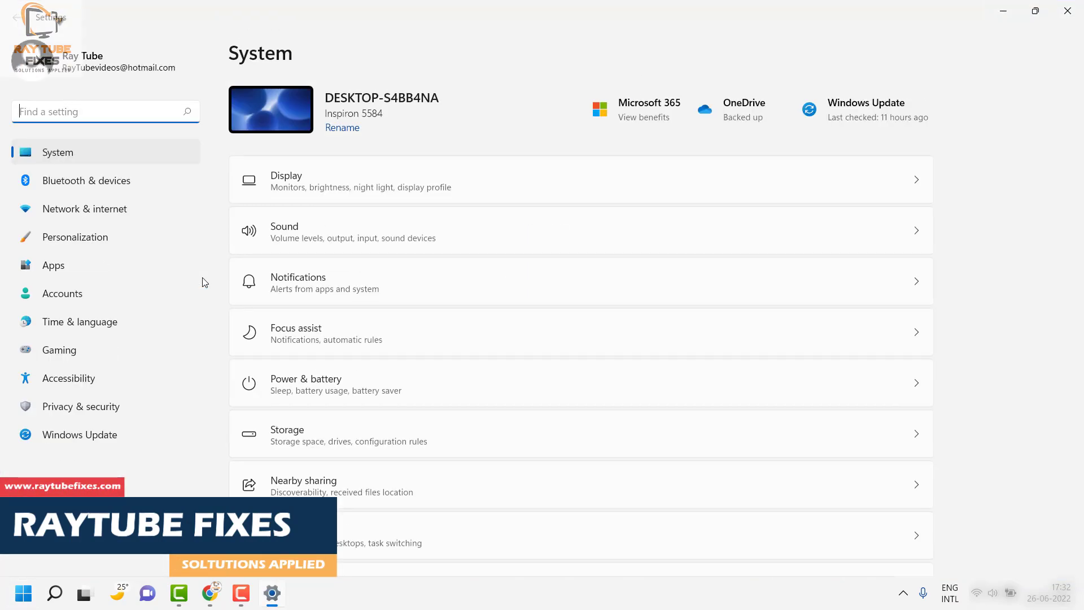
{"action": "left_click", "coordinate": [97, 416]}
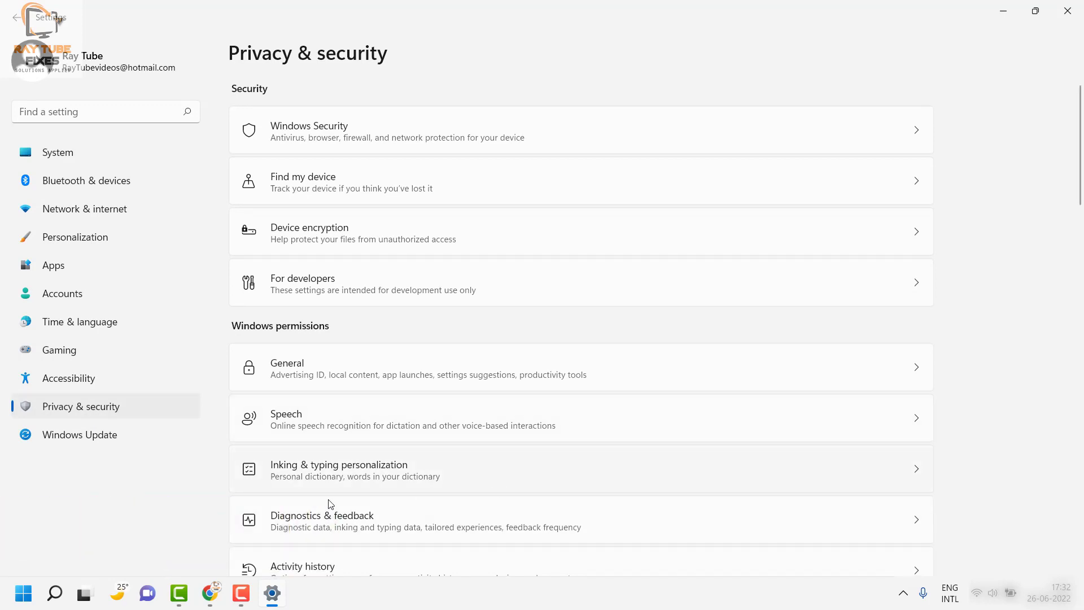
{"action": "scroll", "coordinate": [419, 450], "scroll_direction": "down", "scroll_amount": 2}
{"action": "scroll", "coordinate": [421, 450], "scroll_direction": "down", "scroll_amount": 3}
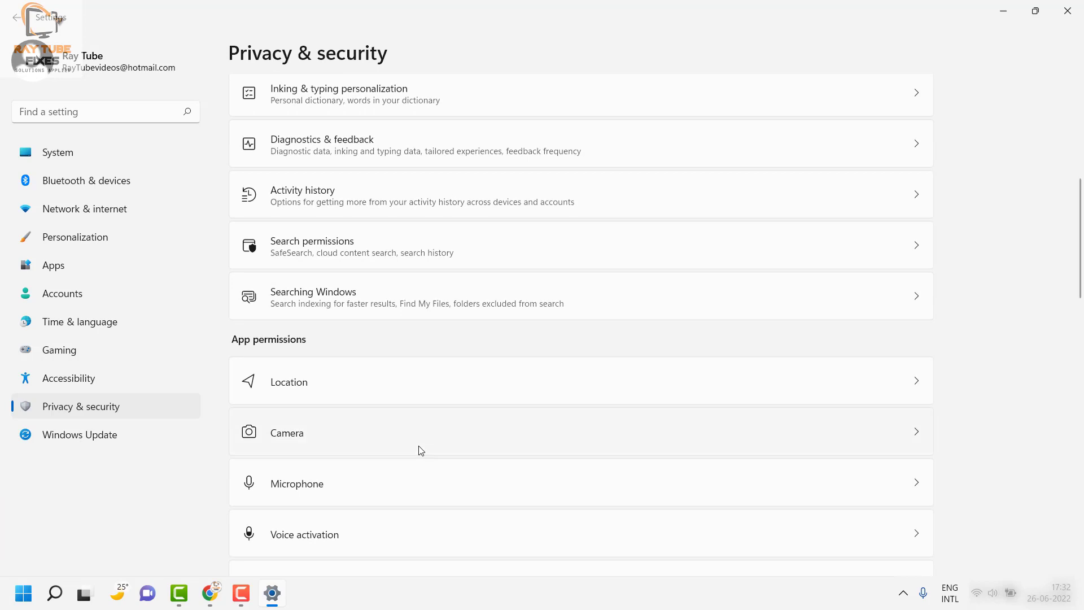
{"action": "left_click", "coordinate": [319, 299]}
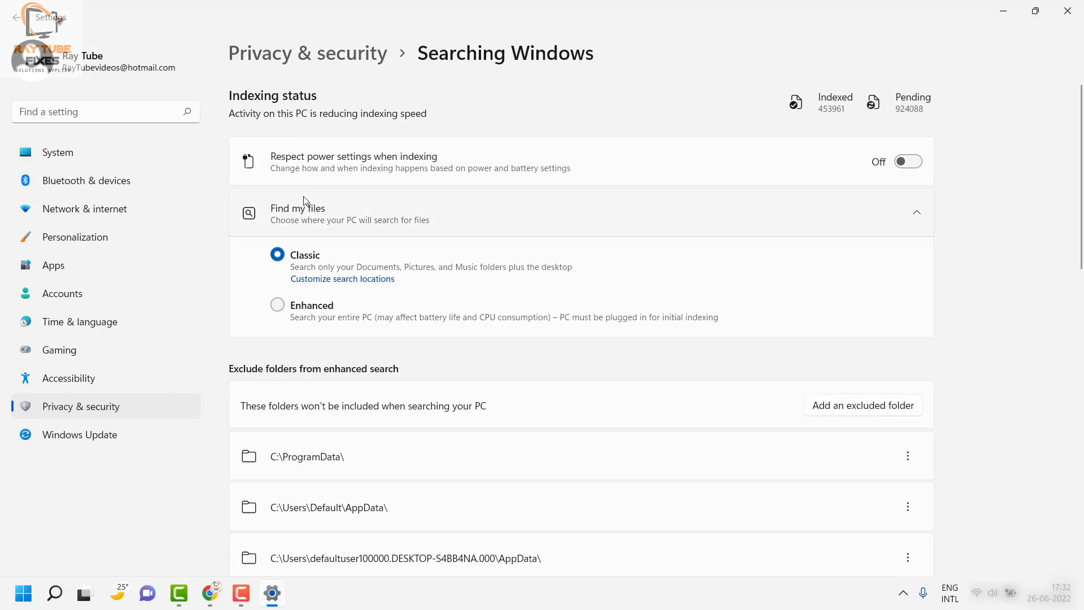
{"action": "left_click", "coordinate": [277, 305]}
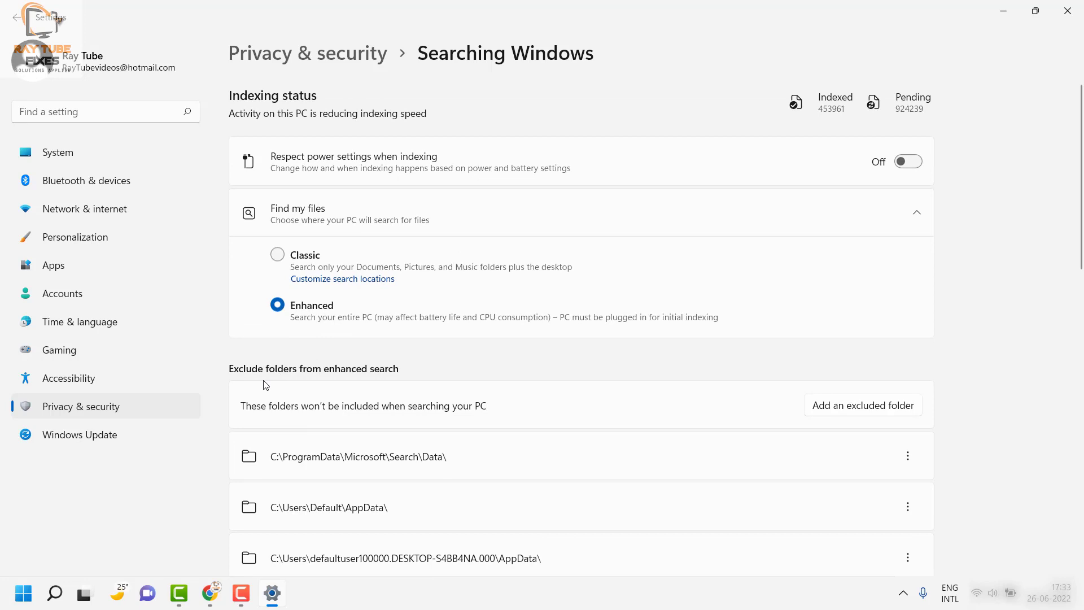
{"action": "scroll", "coordinate": [344, 396], "scroll_direction": "down", "scroll_amount": 2}
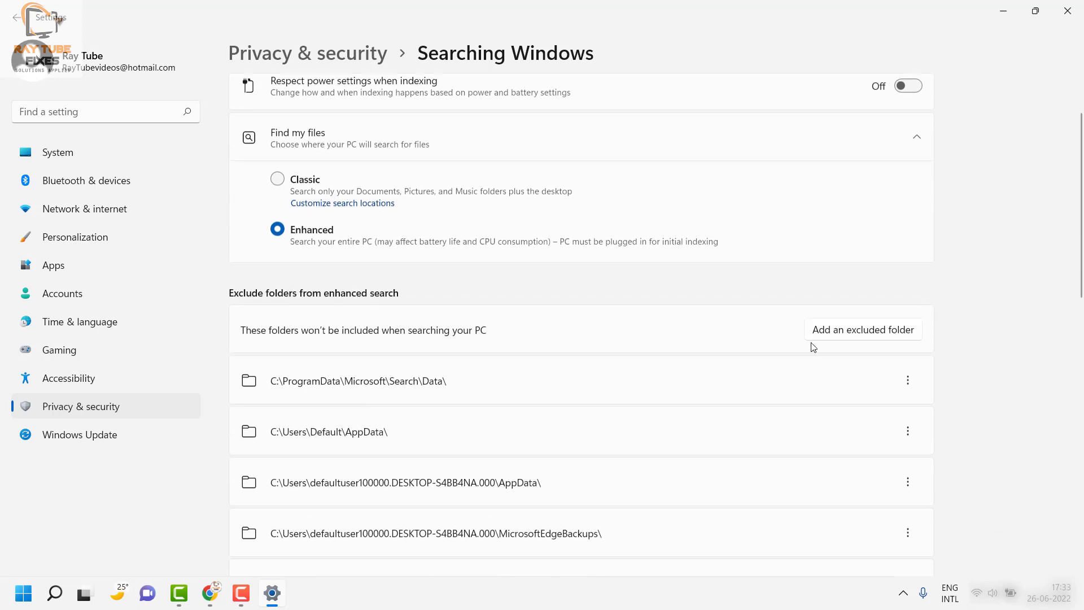
Cancel the Add an excluded folder picker without choosing a folder, then close Settings
{"action": "left_click", "coordinate": [849, 337]}
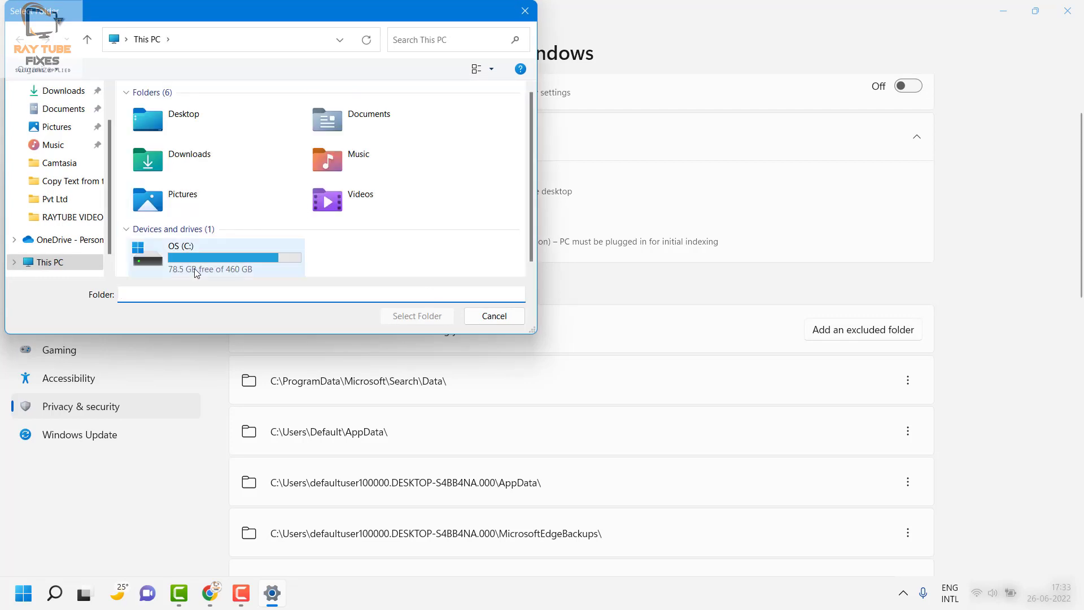
{"action": "left_click", "coordinate": [492, 316]}
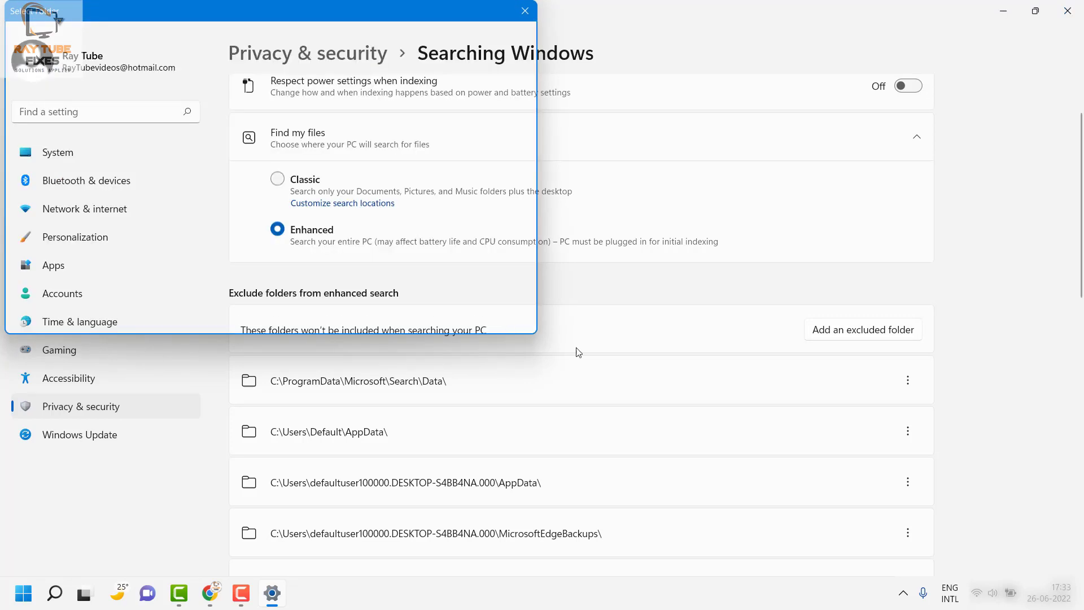
{"action": "scroll", "coordinate": [714, 381], "scroll_direction": "down", "scroll_amount": 1}
{"action": "scroll", "coordinate": [714, 381], "scroll_direction": "down", "scroll_amount": 10}
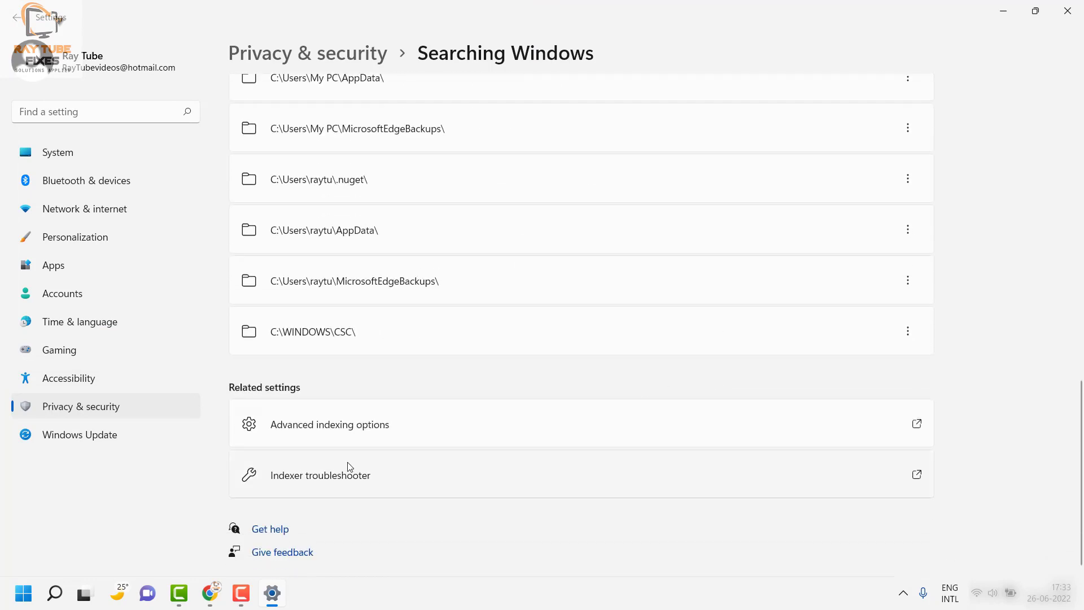
{"action": "left_click", "coordinate": [1068, 10]}
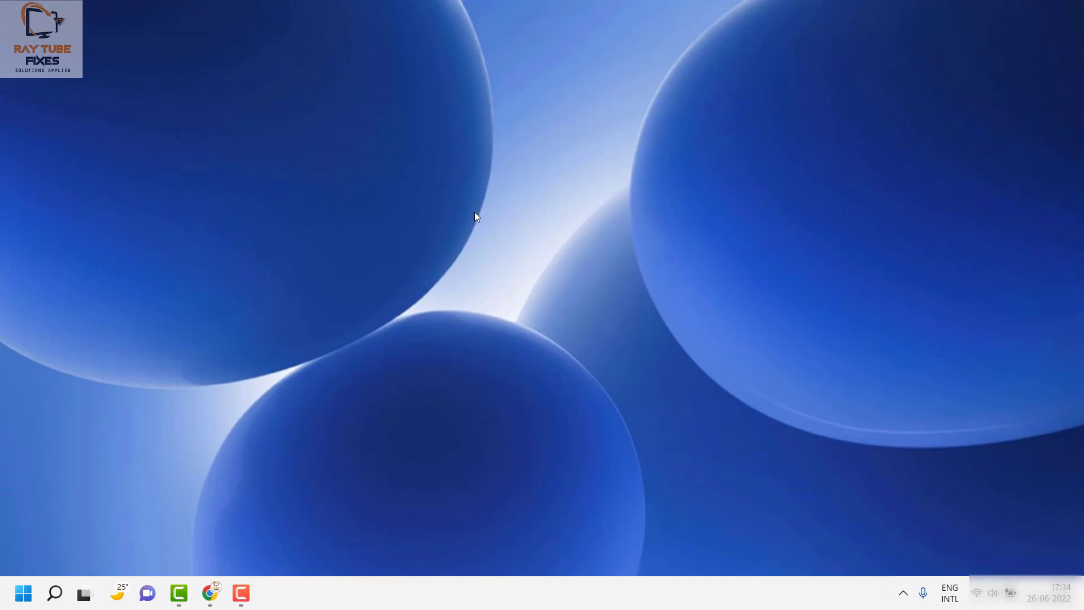
From System > Recovery, start Reset PC and choose Keep my files
{"action": "left_click", "coordinate": [21, 594]}
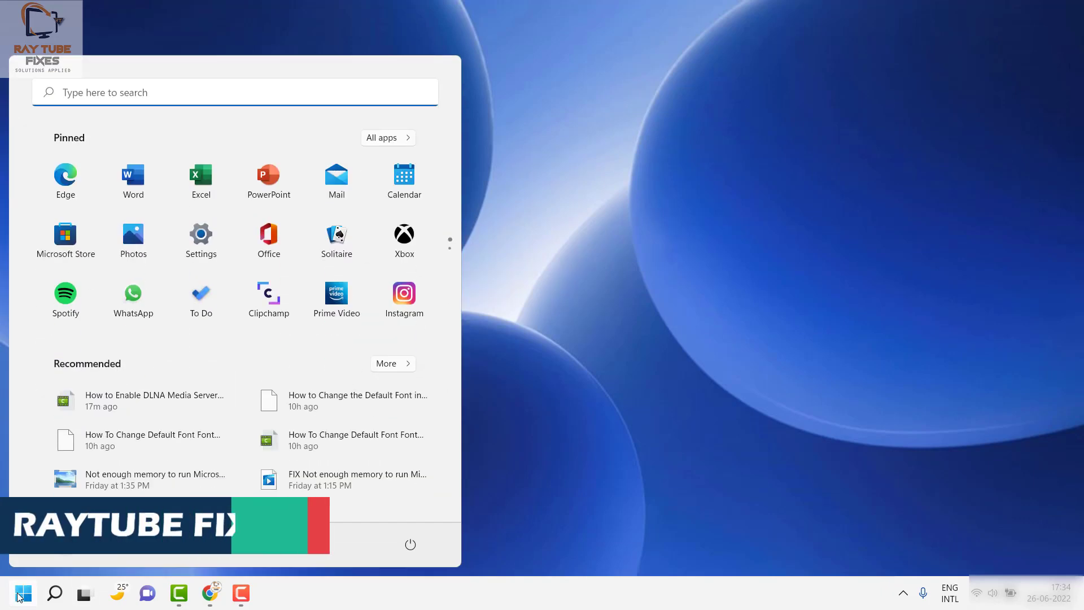
{"action": "left_click", "coordinate": [194, 243]}
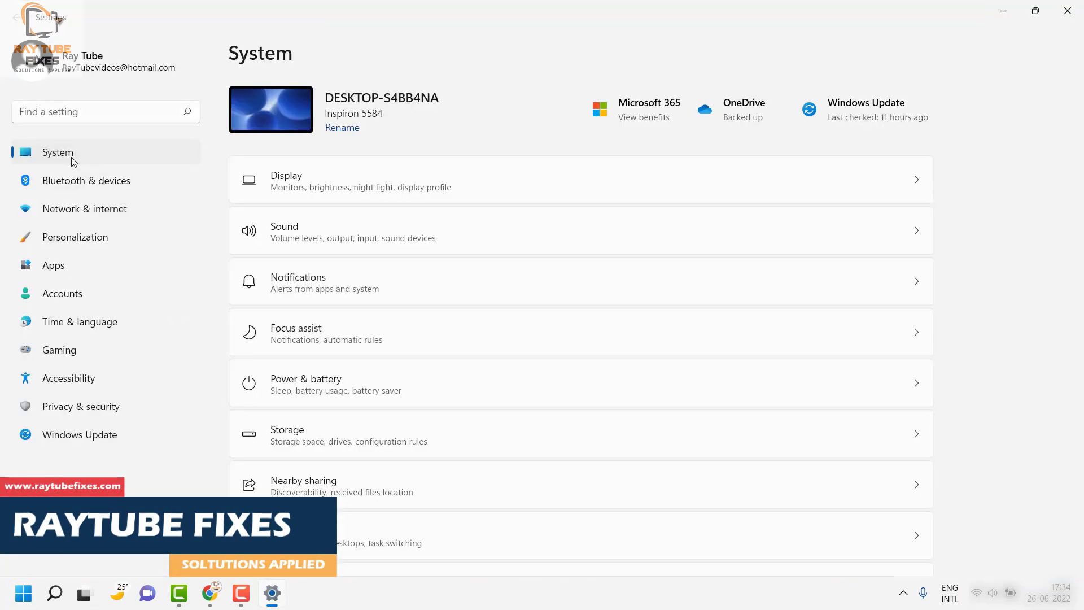
{"action": "scroll", "coordinate": [611, 391], "scroll_direction": "down", "scroll_amount": 2}
{"action": "scroll", "coordinate": [562, 407], "scroll_direction": "down", "scroll_amount": 4}
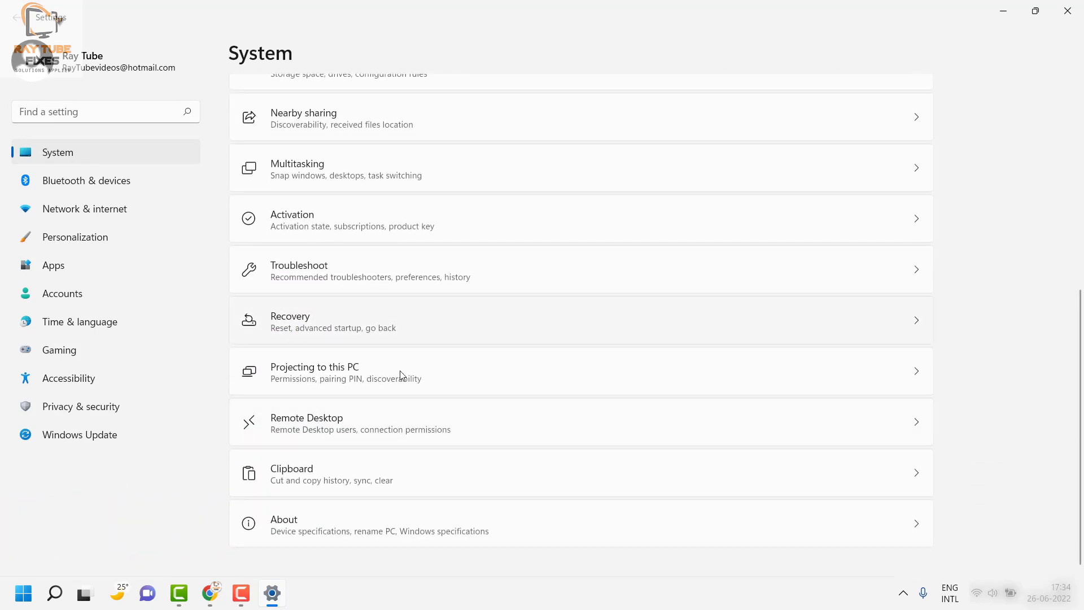
{"action": "left_click", "coordinate": [602, 305]}
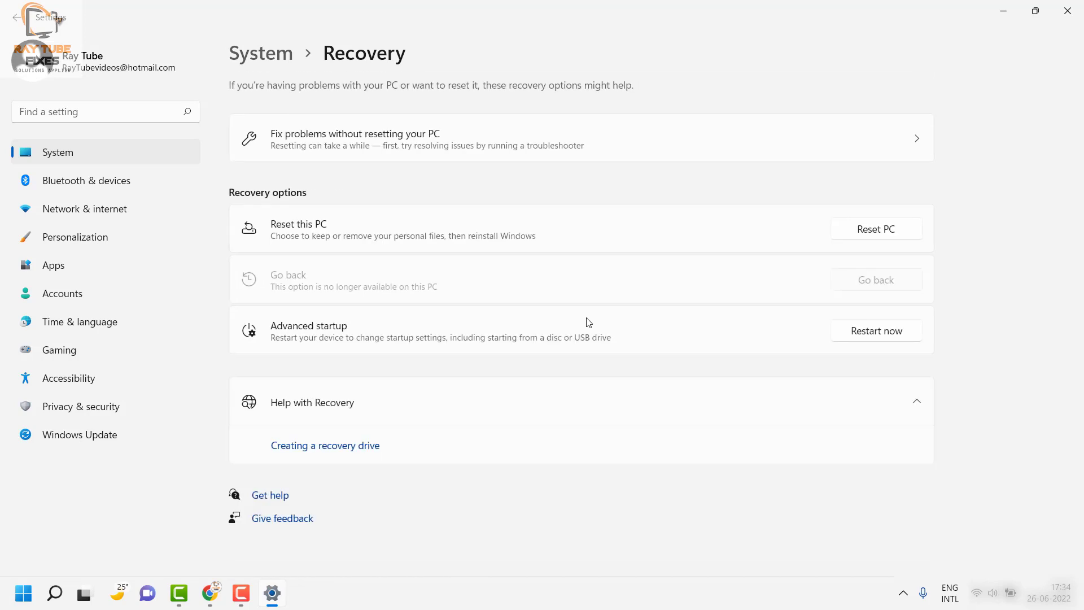
{"action": "left_click", "coordinate": [877, 232]}
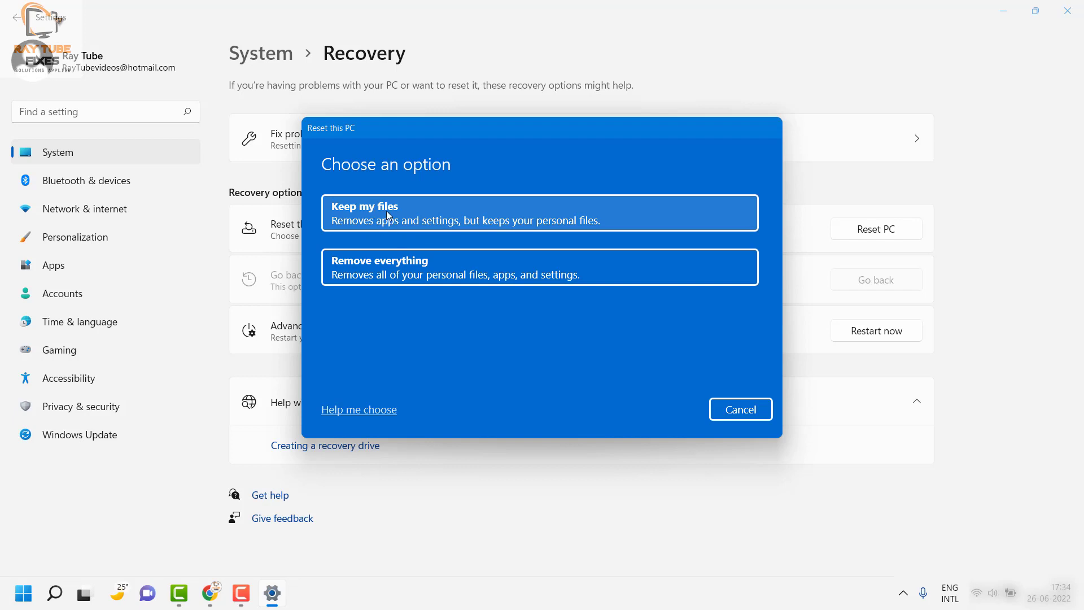
{"action": "left_click", "coordinate": [425, 259]}
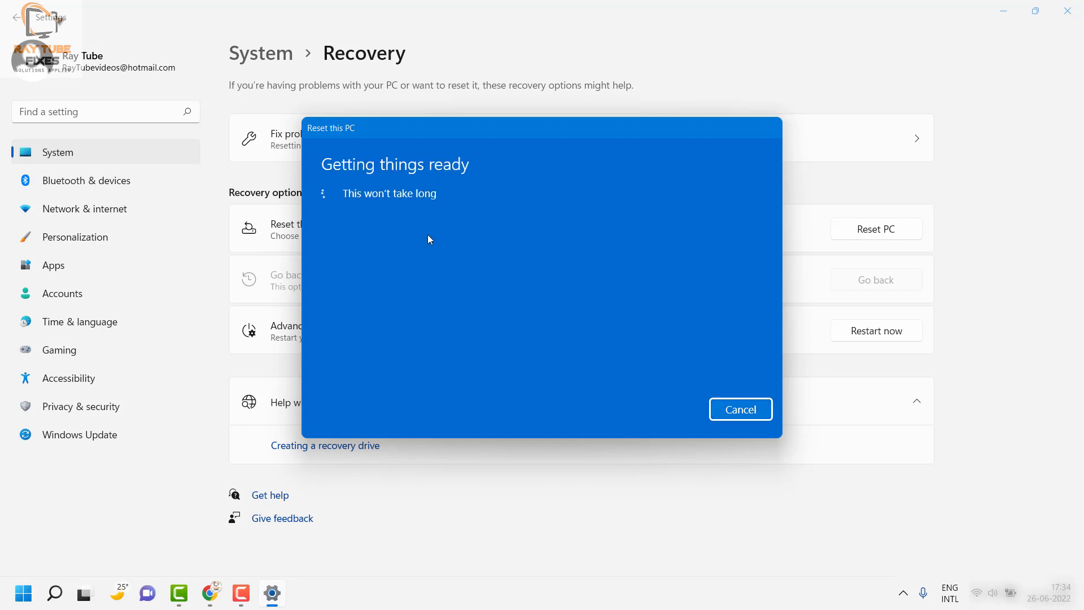
Cancel the Reset this PC wizard and close the Settings window
{"action": "left_click", "coordinate": [728, 408]}
{"action": "left_click", "coordinate": [1067, 11]}
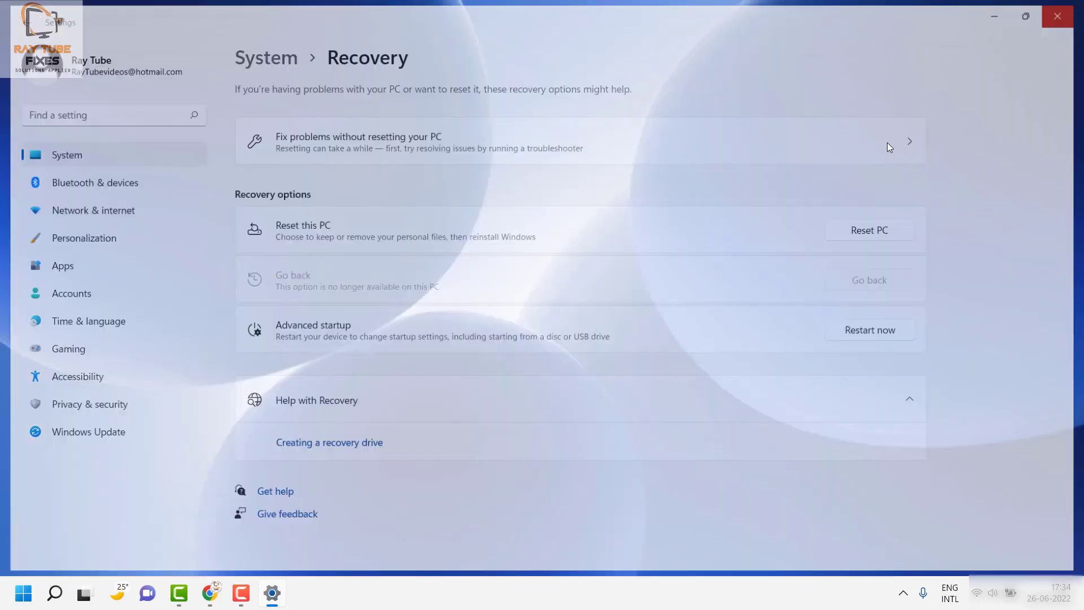